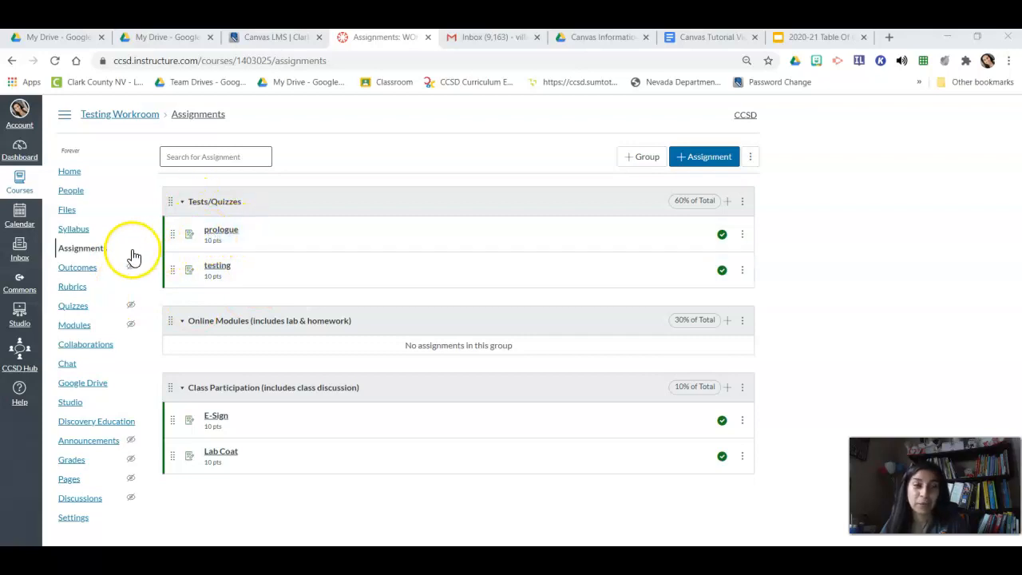
Start a new assignment titled "Prologue 1" with the description "Directions", correcting the misspelled title word.
left_click(79, 252)
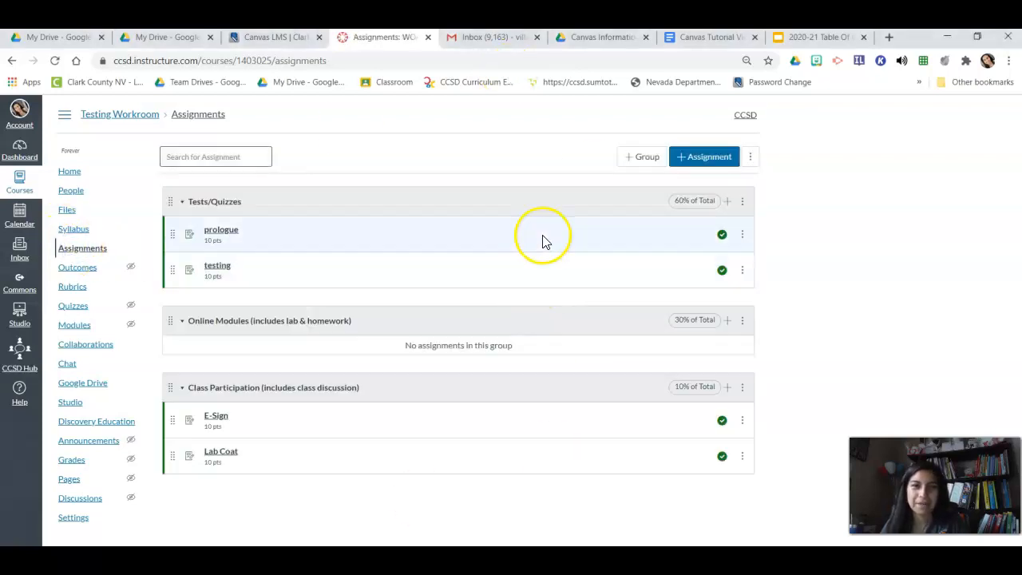
left_click(704, 163)
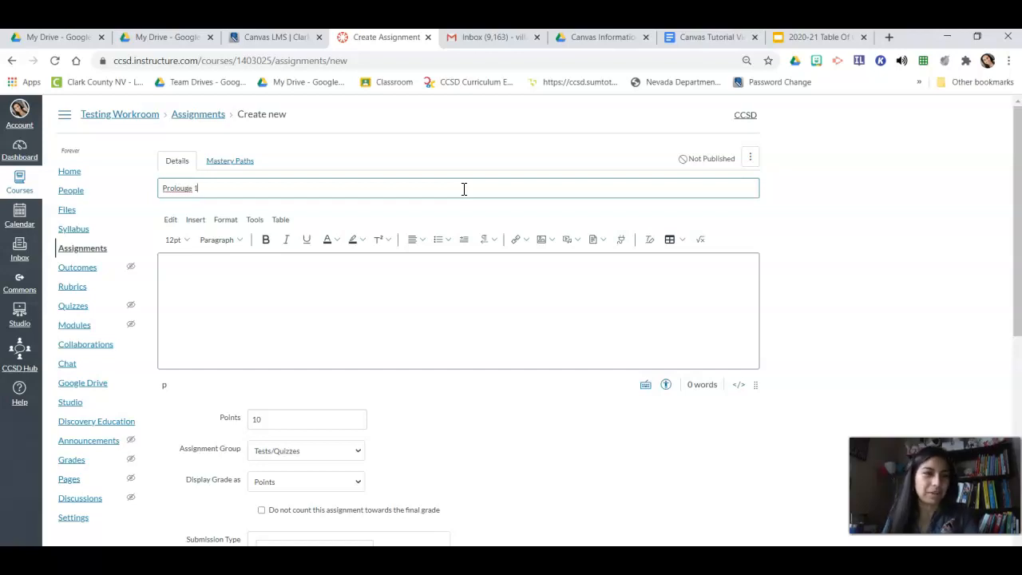
right_click(179, 188)
left_click(215, 201)
left_click(187, 272)
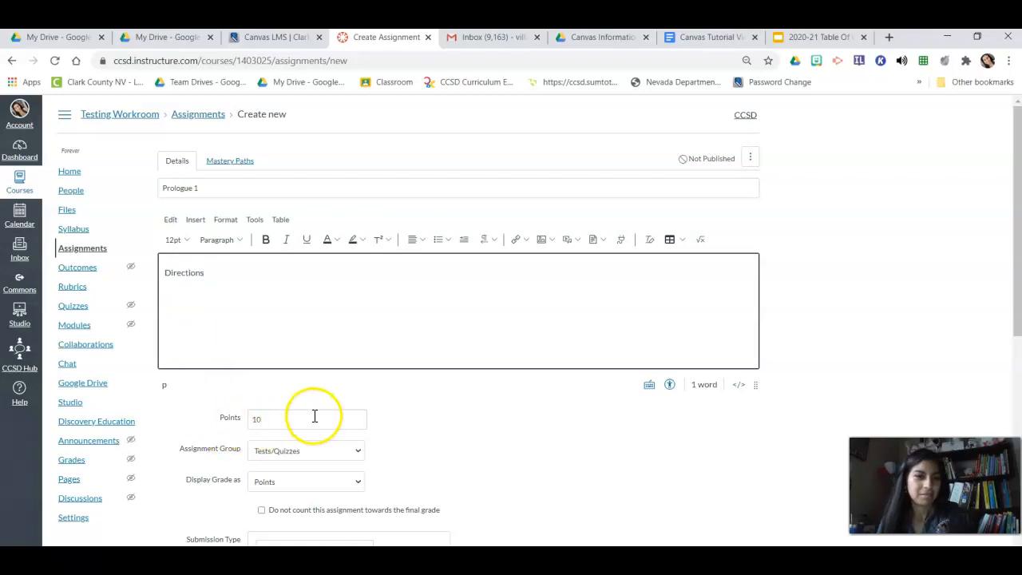
Place the assignment in the "Online Modules (includes lab & homework)" group.
scroll(314, 419, "down", 1)
left_click(292, 385)
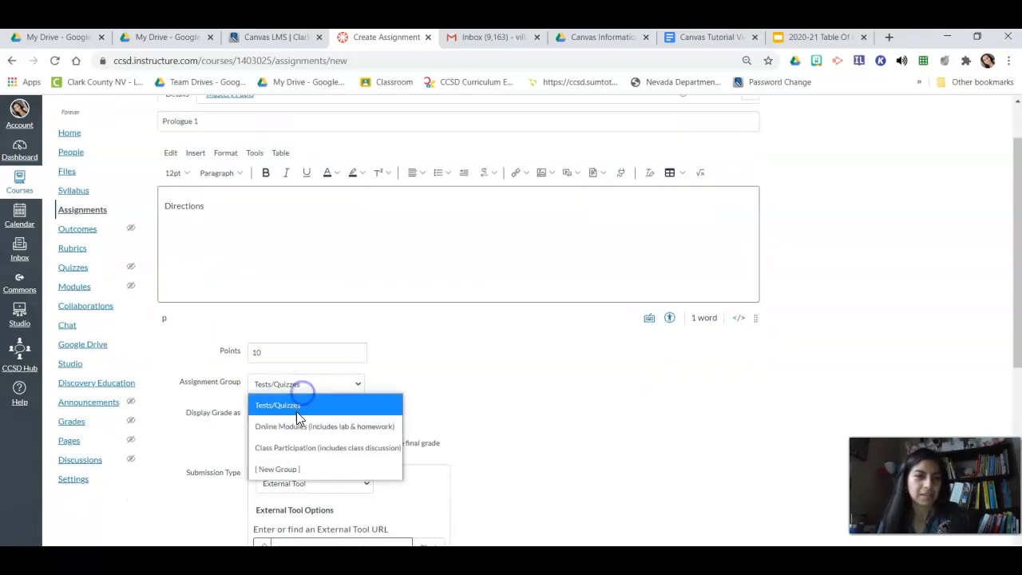
left_click(293, 428)
Use External Tool as the submission type and choose Google Assignments, continuing with the linked Google account.
scroll(292, 429, "down", 3)
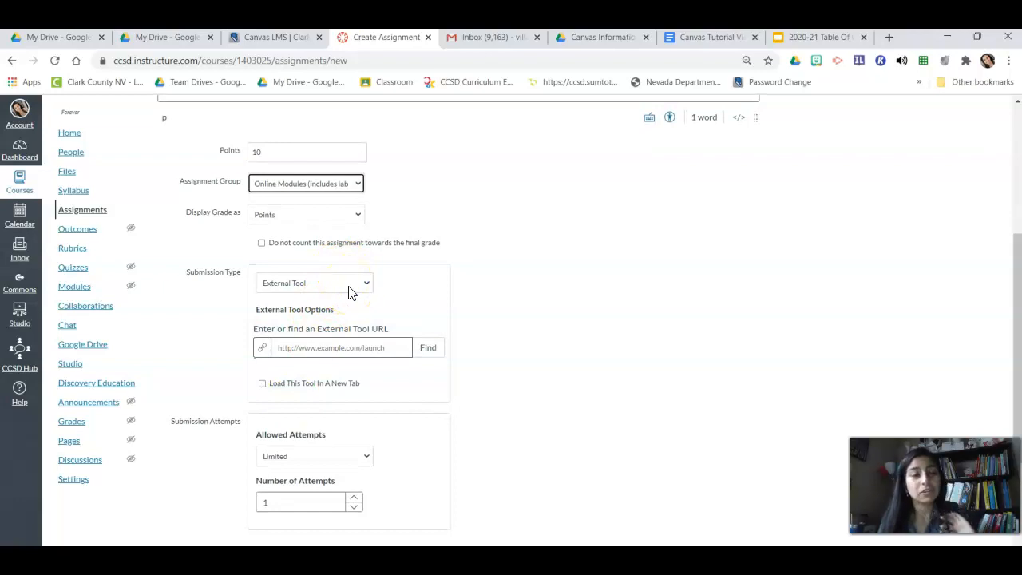
left_click(289, 282)
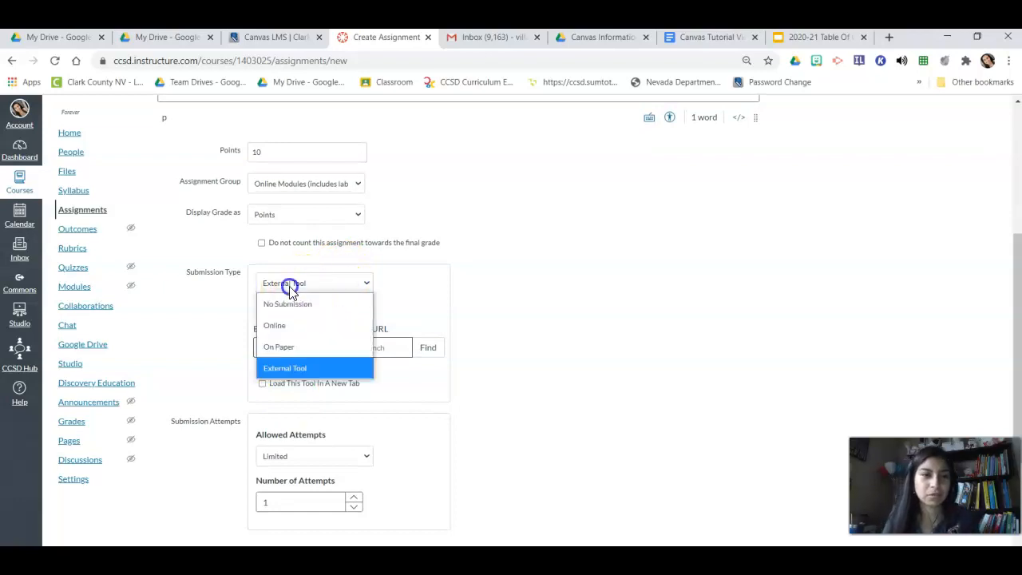
left_click(287, 371)
left_click(424, 352)
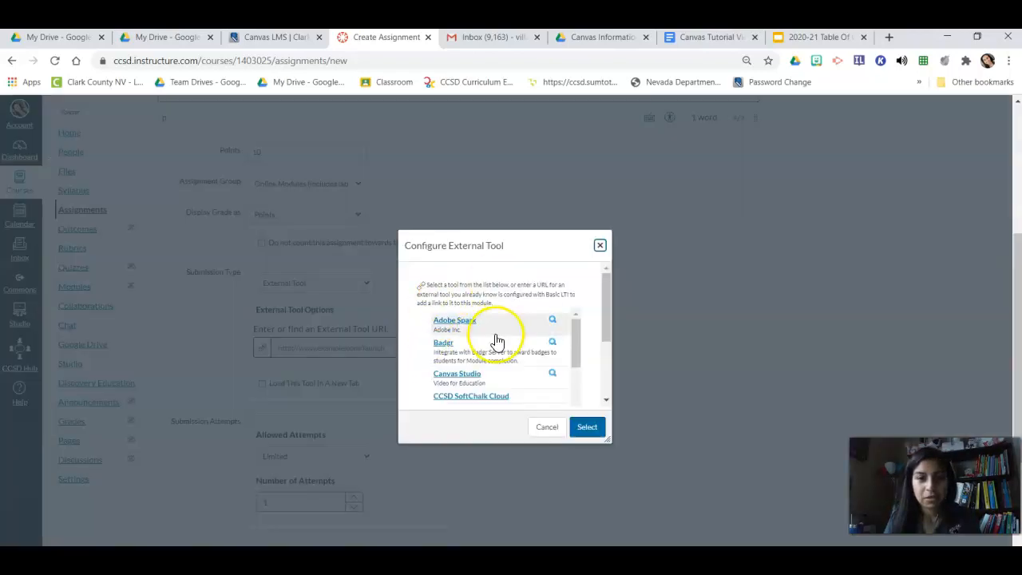
scroll(495, 340, "down", 5)
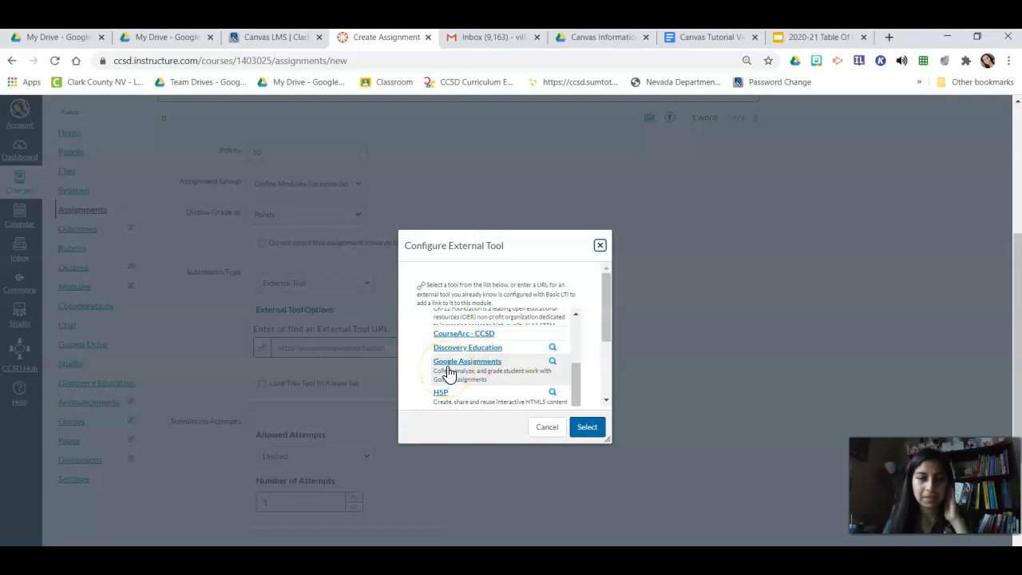
left_click(449, 374)
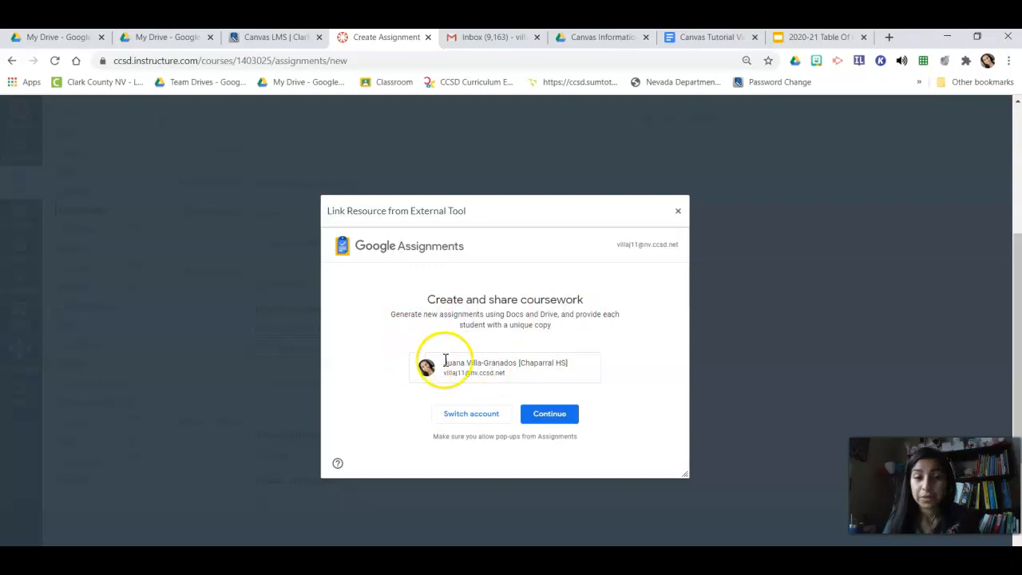
left_click(543, 413)
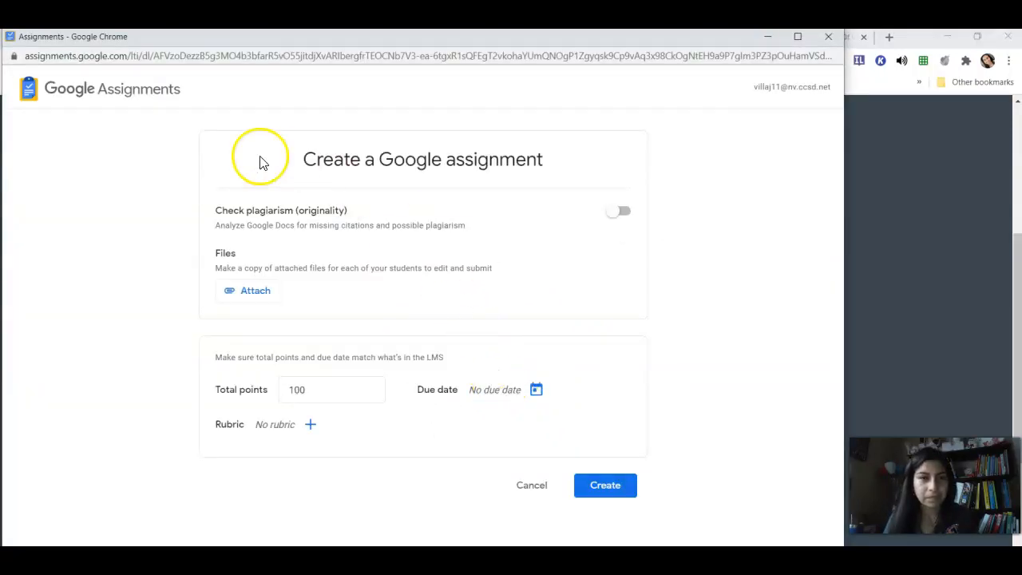
Create a Google assignment with "[Daily Journal] Prologue to Superbugs" attached from Drive and link it as the external tool.
left_click(256, 292)
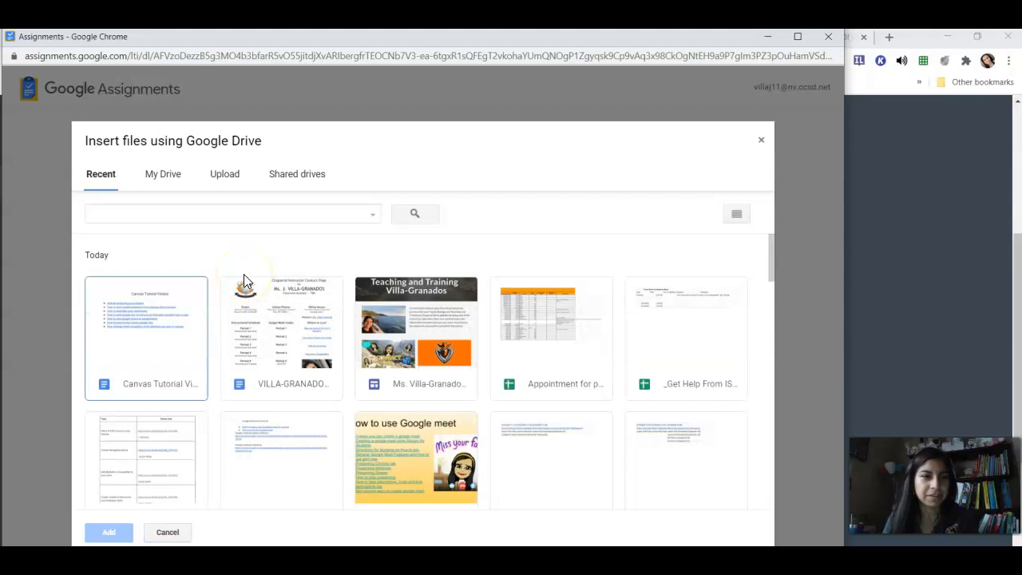
scroll(244, 274, "down", 4)
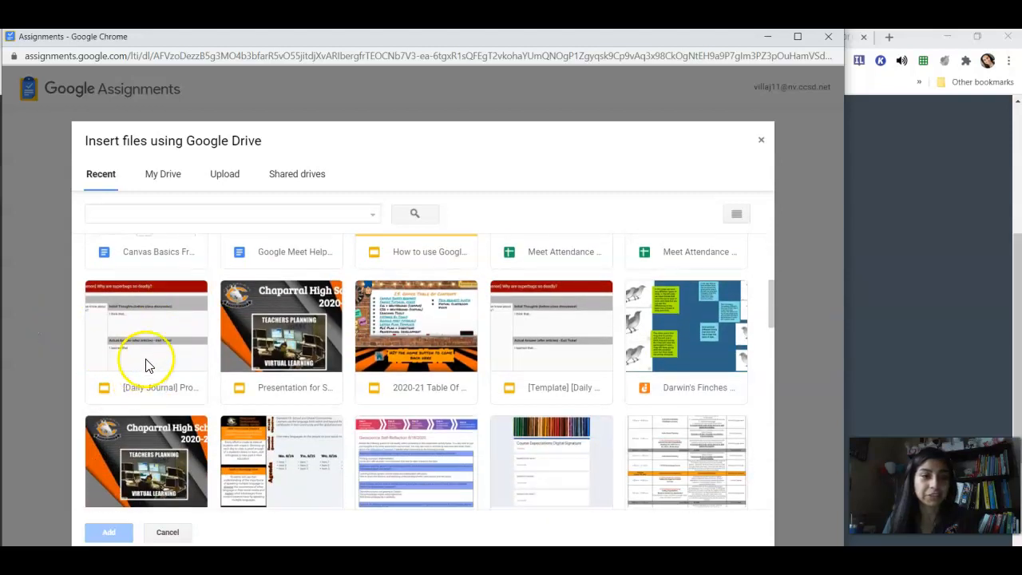
left_click(138, 334)
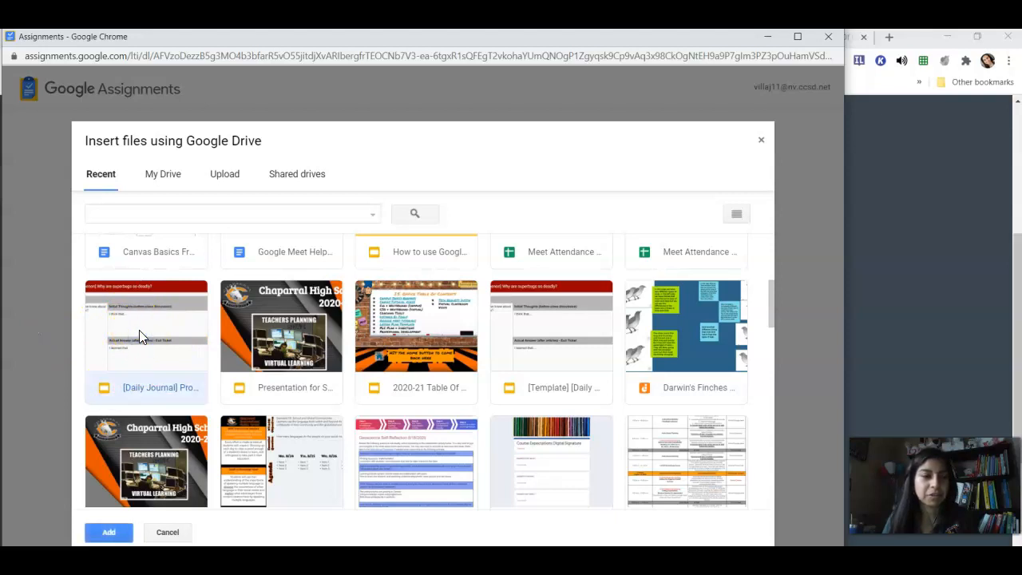
left_click(109, 532)
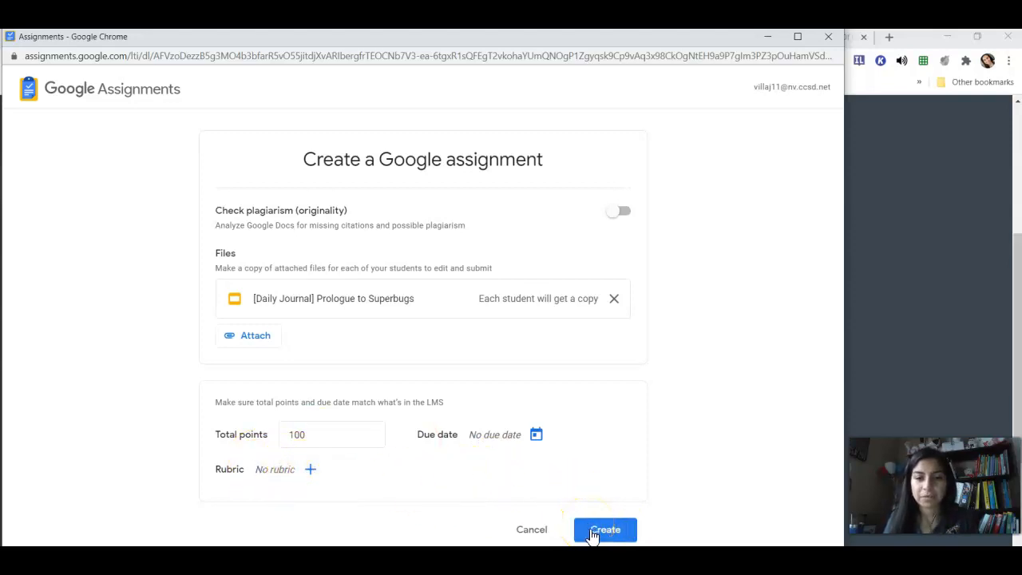
left_click(593, 534)
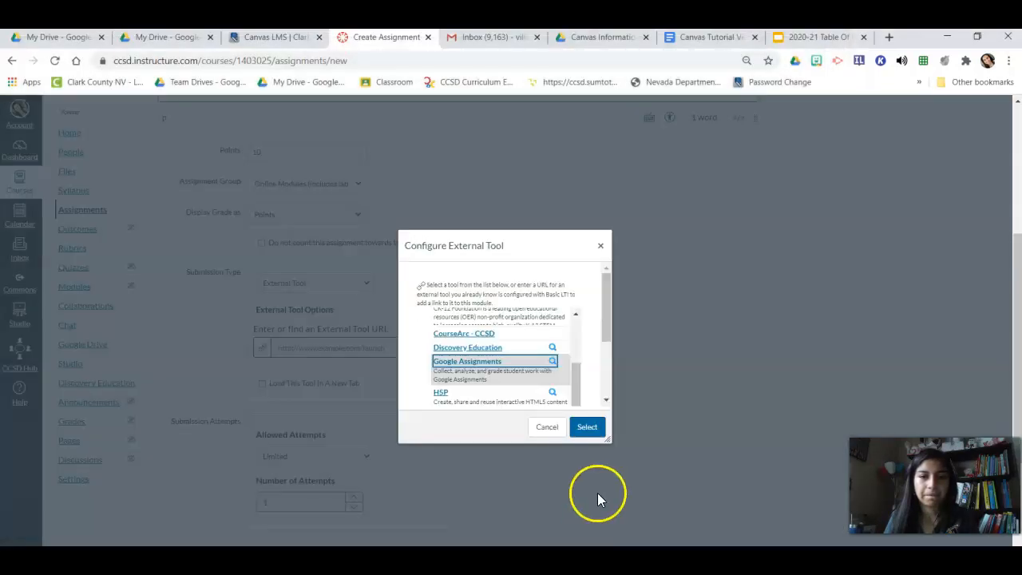
left_click(586, 429)
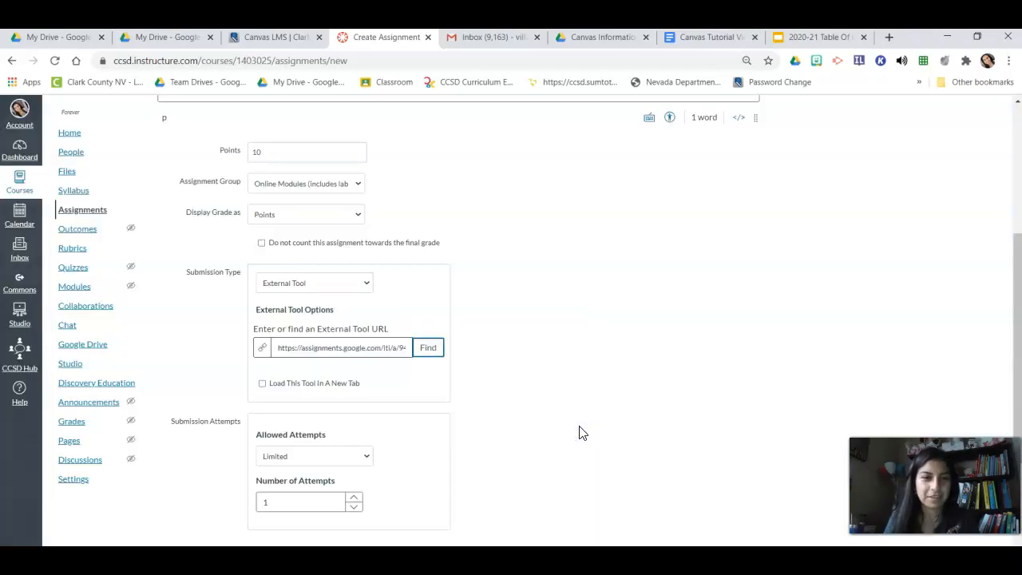
Set the allowed submission attempts to Unlimited, and save and publish the assignment.
scroll(581, 433, "down", 3)
left_click(340, 240)
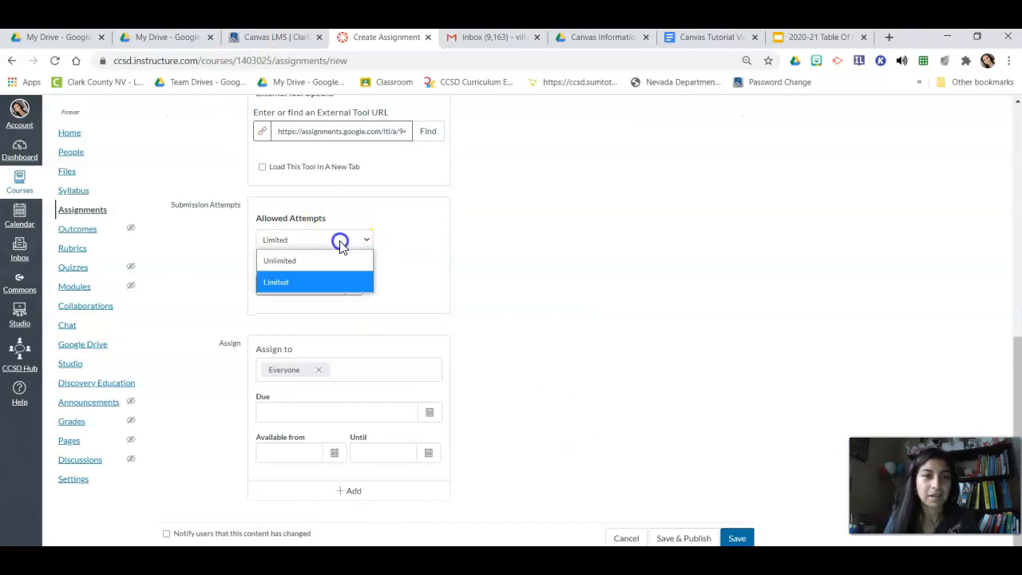
left_click(334, 254)
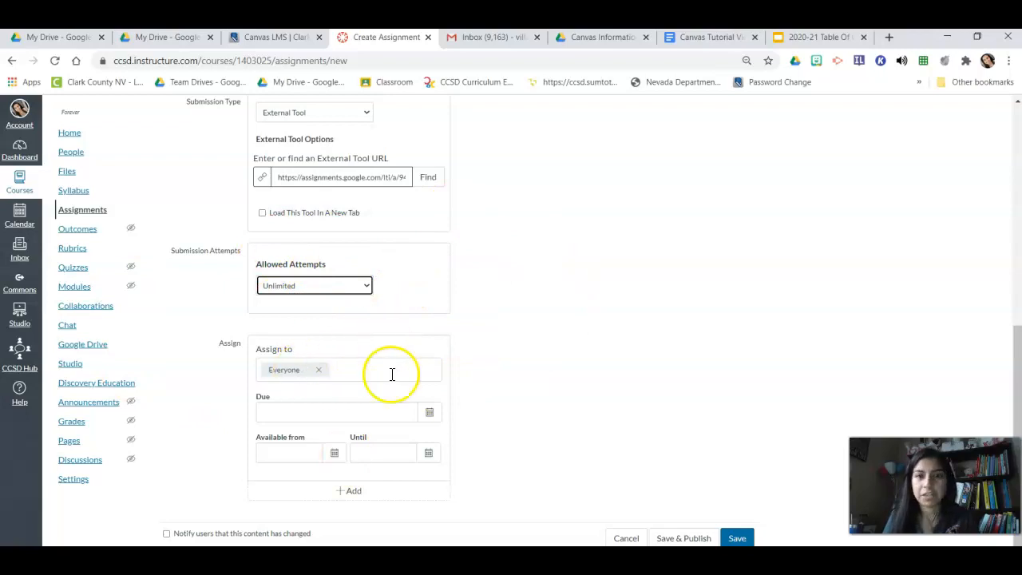
left_click(679, 538)
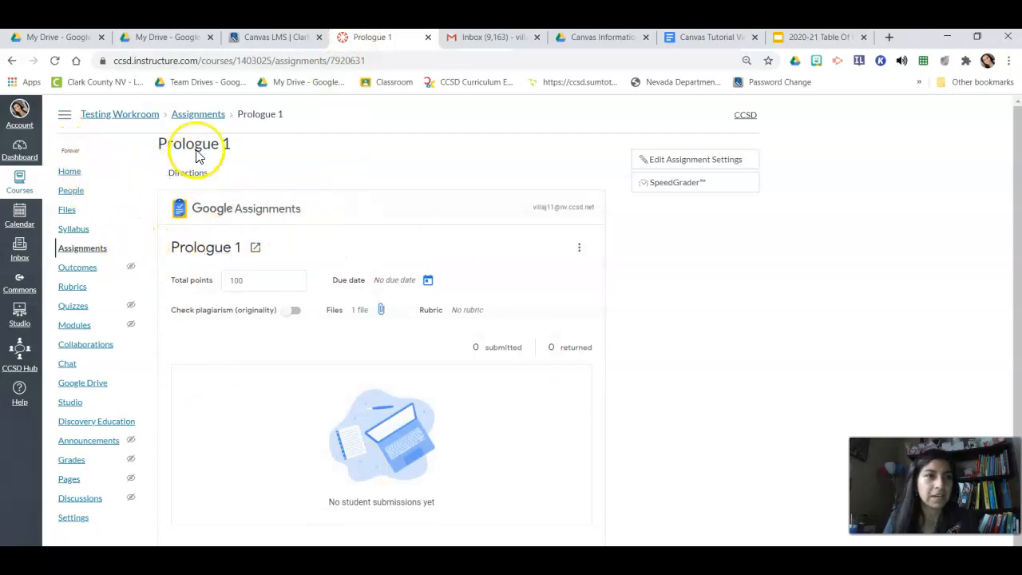
In Google Drive, open the Prologue 1 folder inside the WORKROOM course folder under Assignments.
left_click(159, 40)
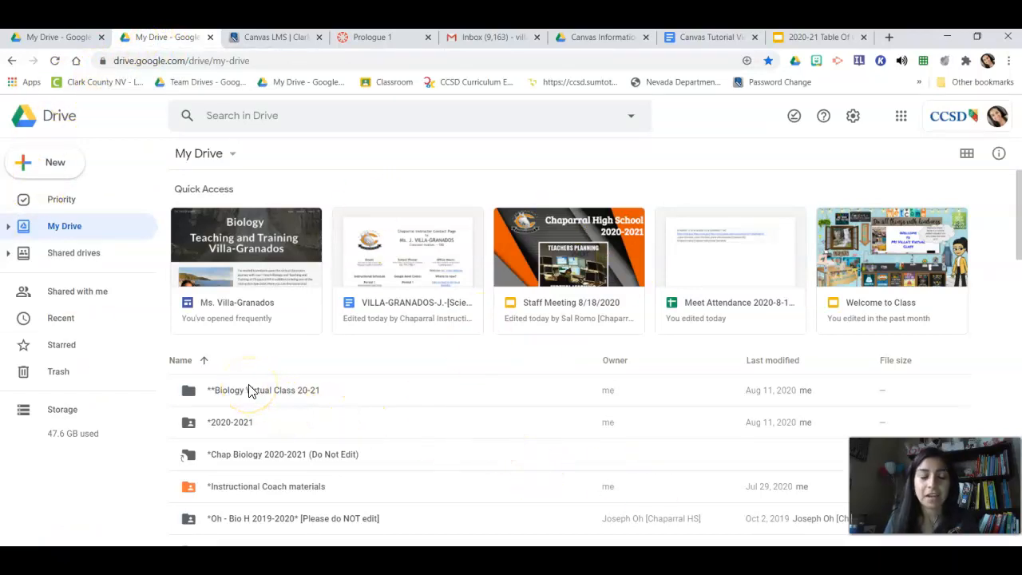
scroll(249, 391, "down", 3)
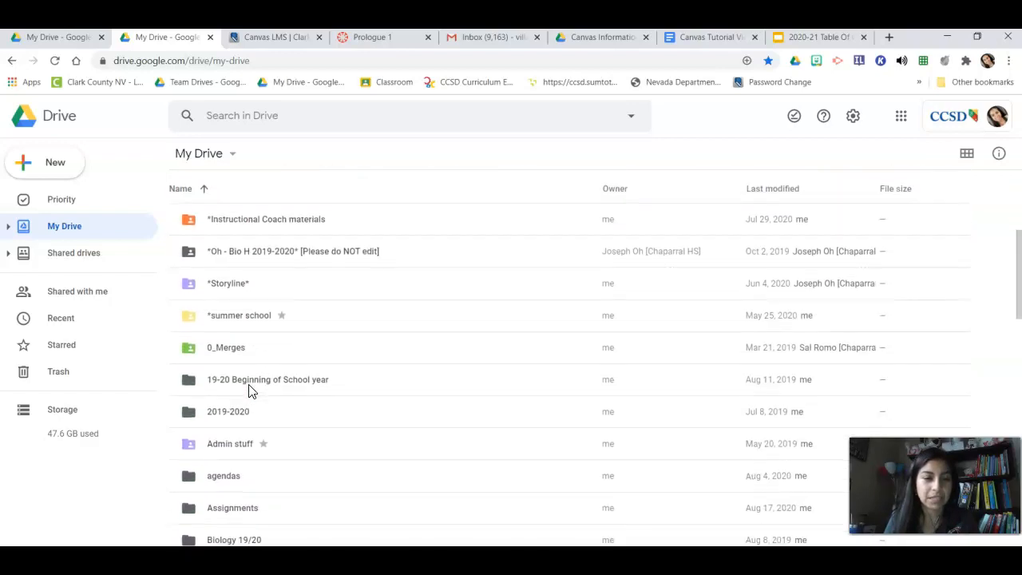
scroll(249, 392, "down", 2)
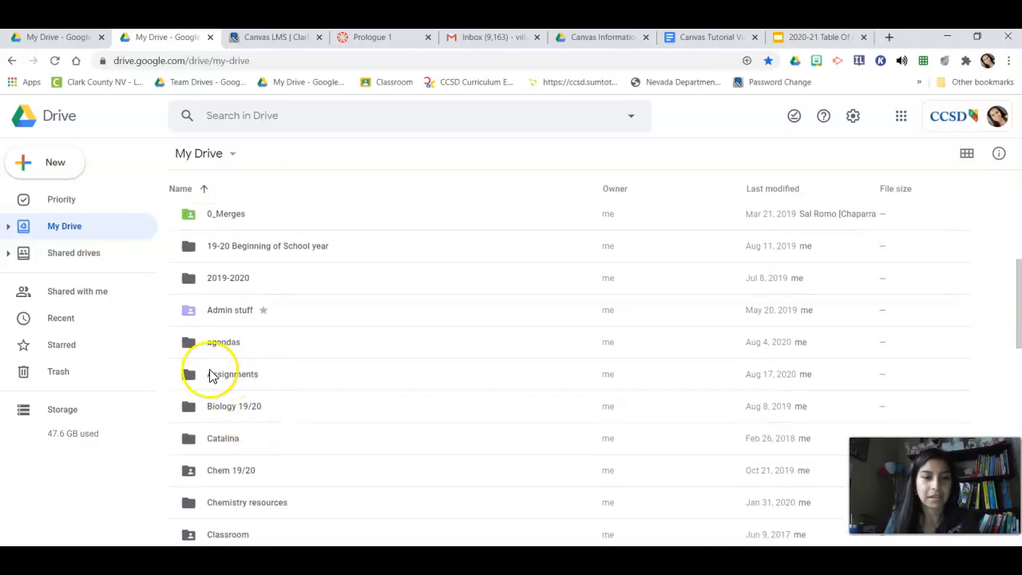
left_click(231, 377)
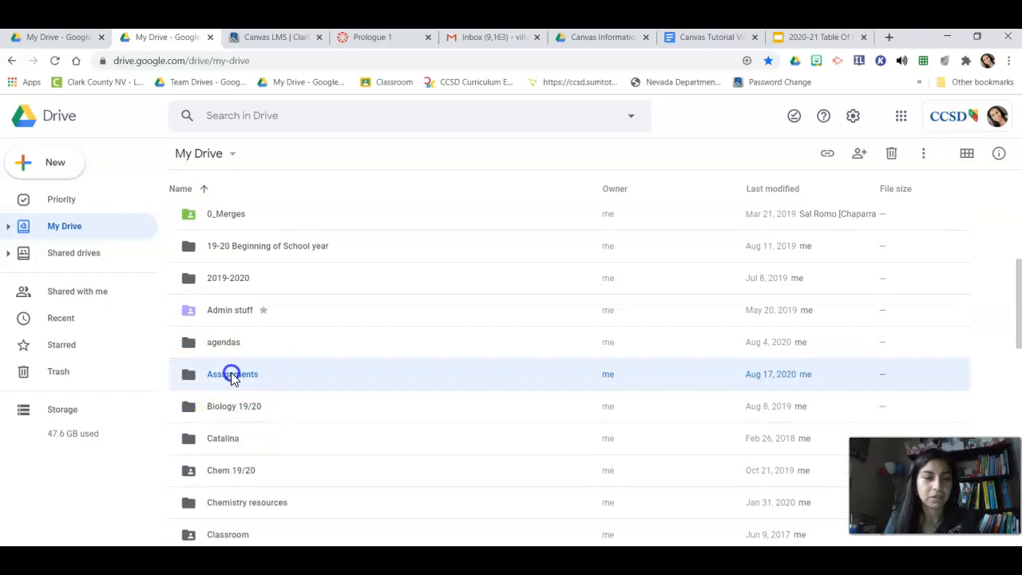
double_click(232, 377)
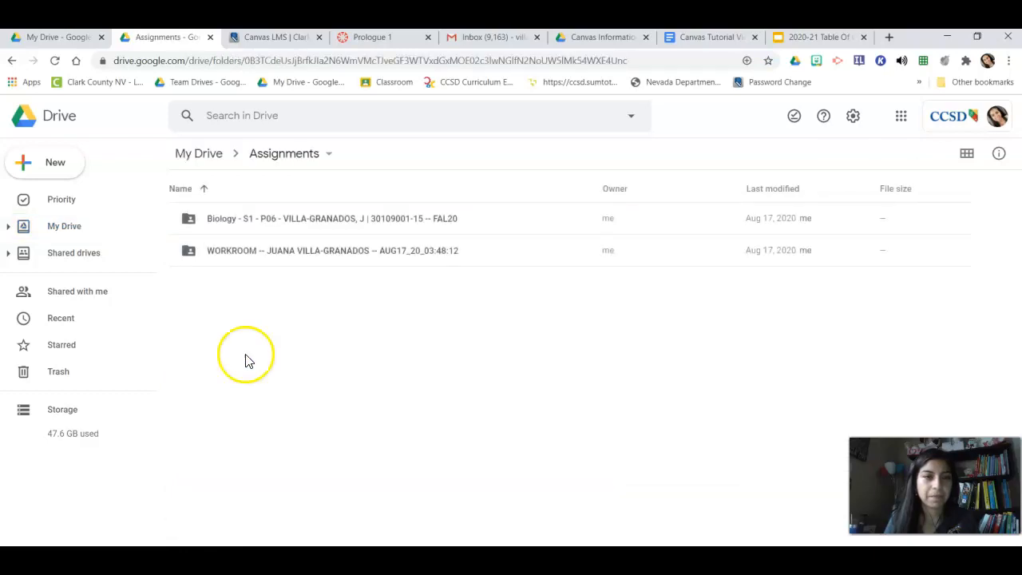
left_click(286, 260)
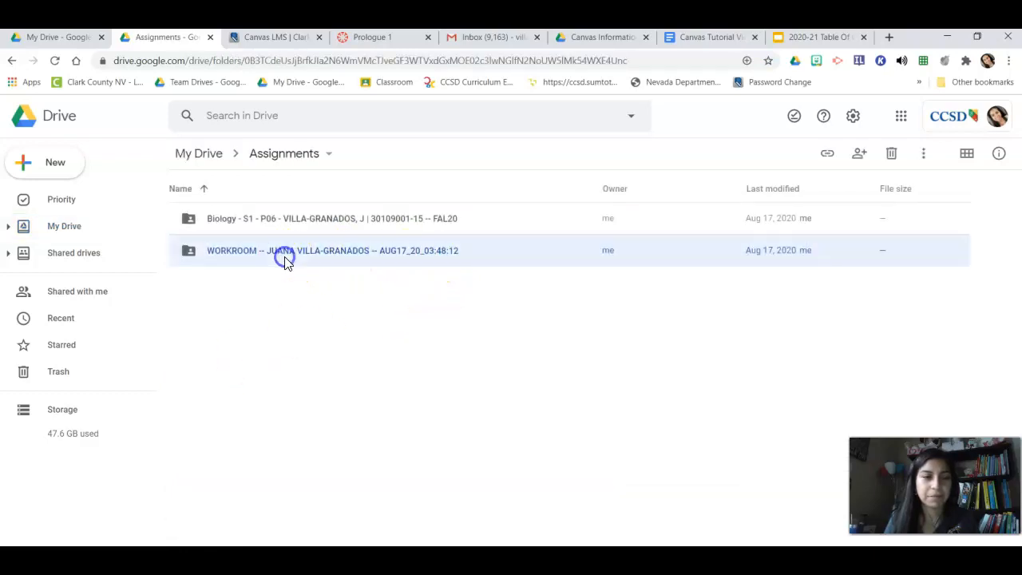
double_click(286, 260)
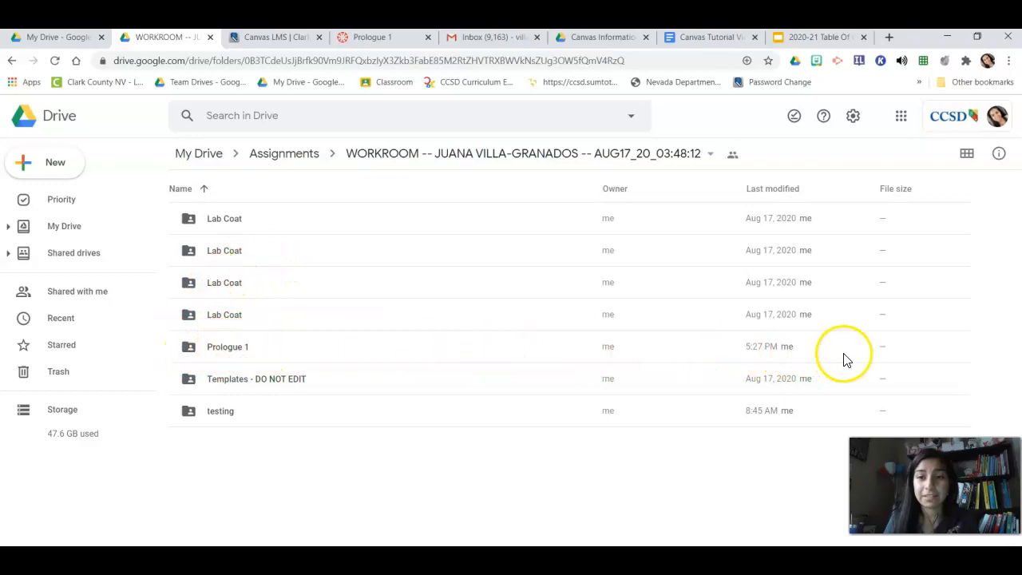
left_click(224, 351)
double_click(224, 353)
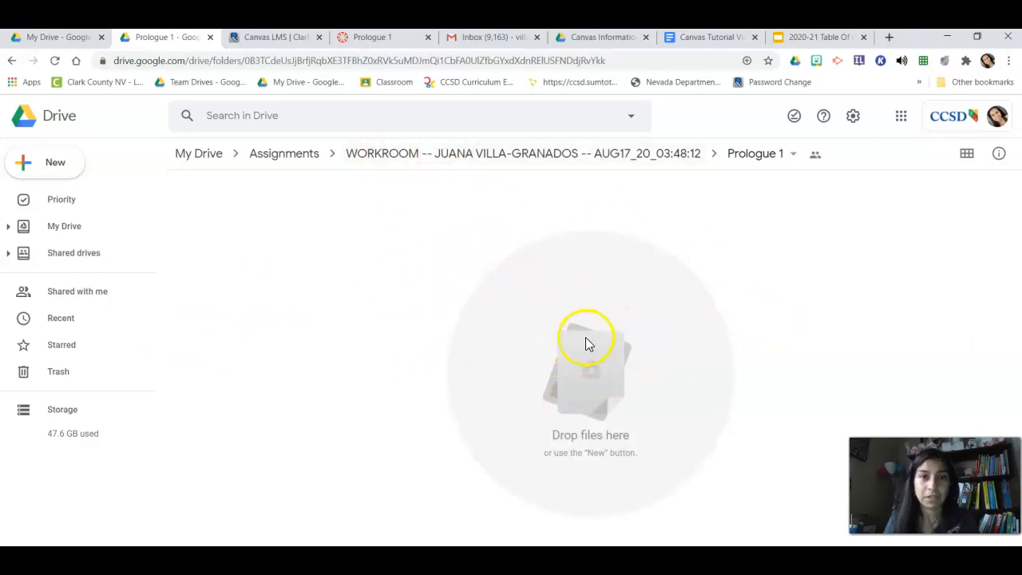
Back in Canvas, enter the course's student view and open the Prologue 1 assignment.
left_click(365, 38)
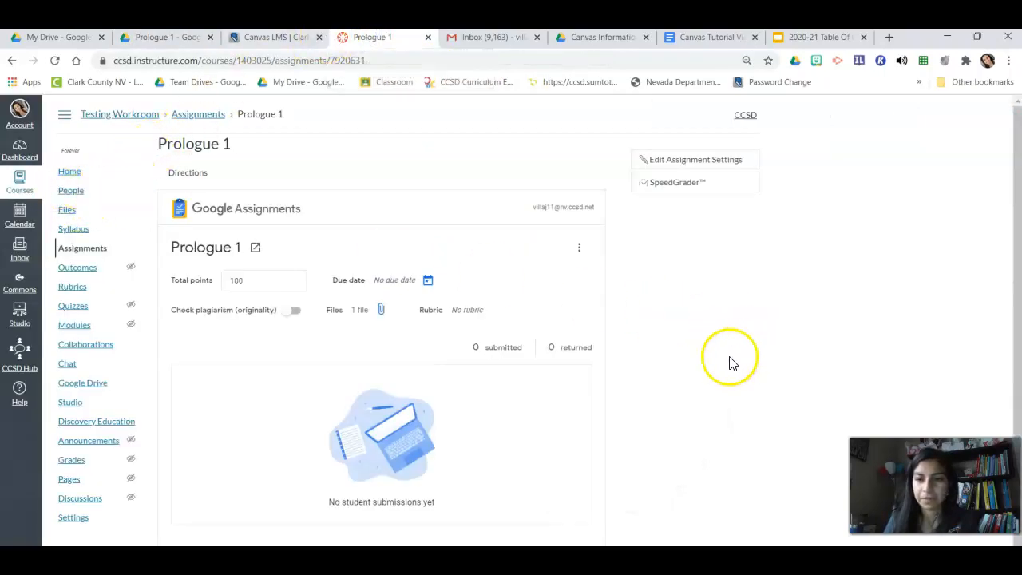
left_click(70, 174)
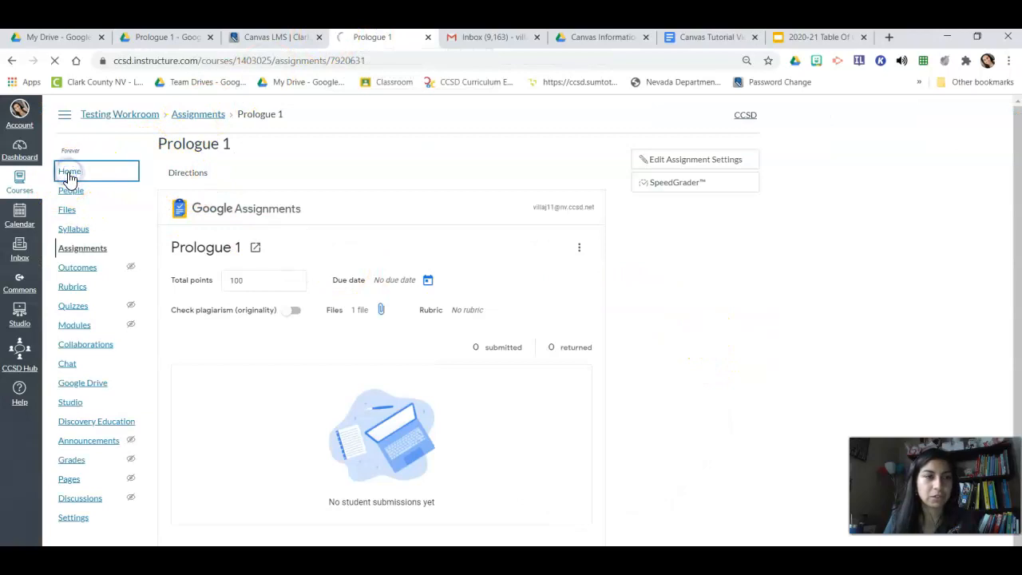
left_click(678, 348)
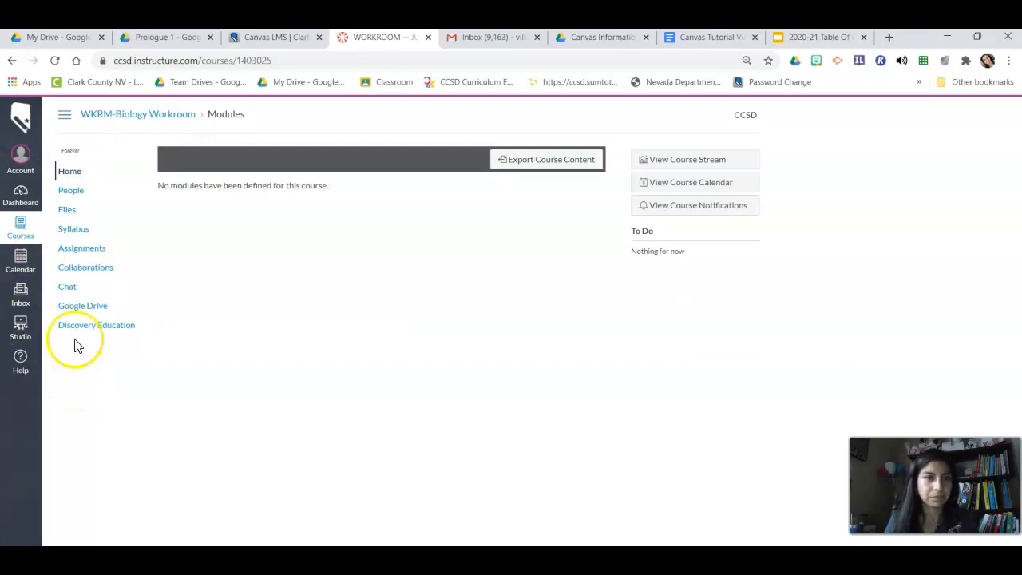
left_click(78, 254)
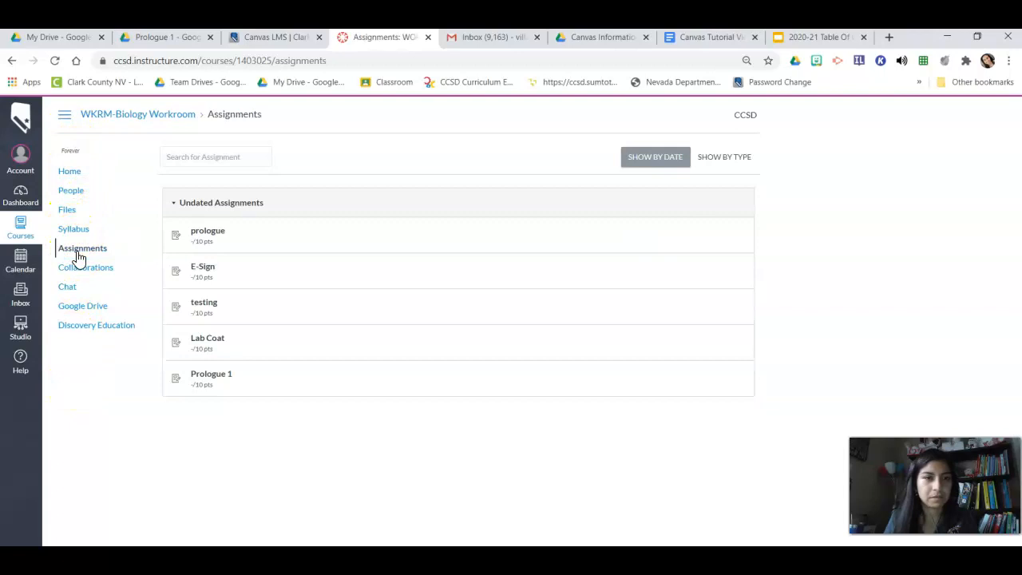
left_click(217, 380)
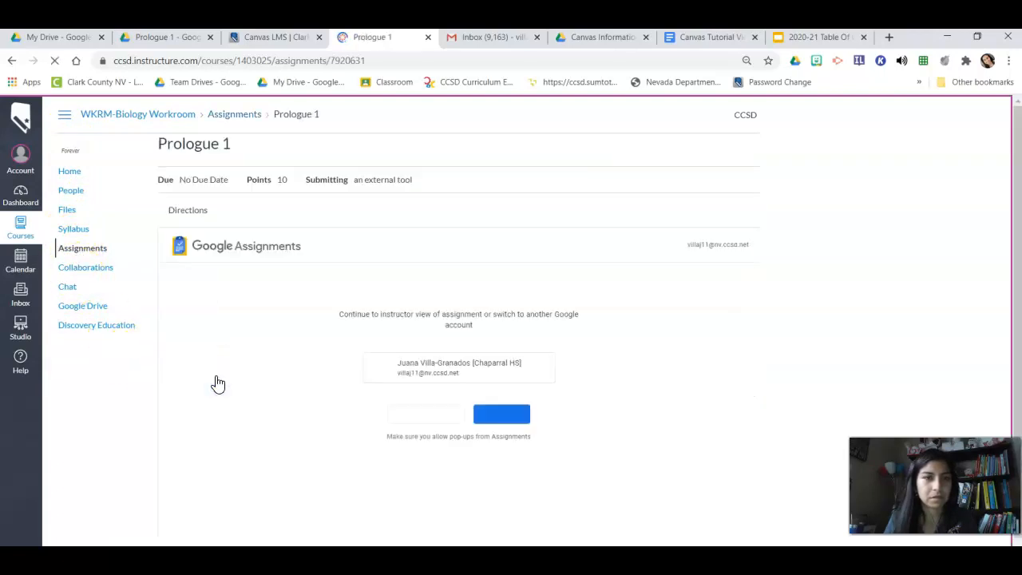
Switch Google Assignments to the other Google account and examine the student's view of Prologue 1.
left_click(425, 414)
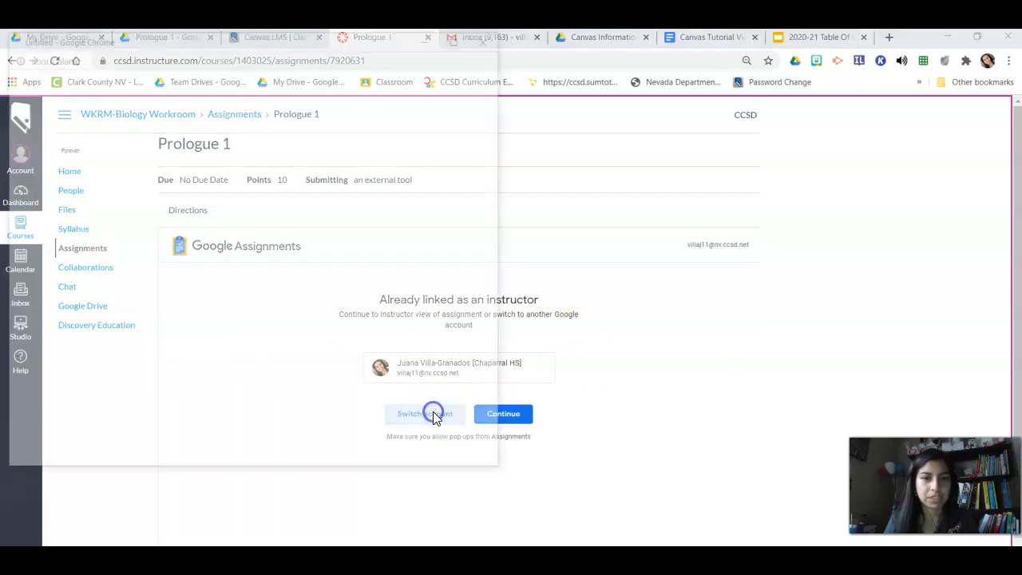
left_click(188, 283)
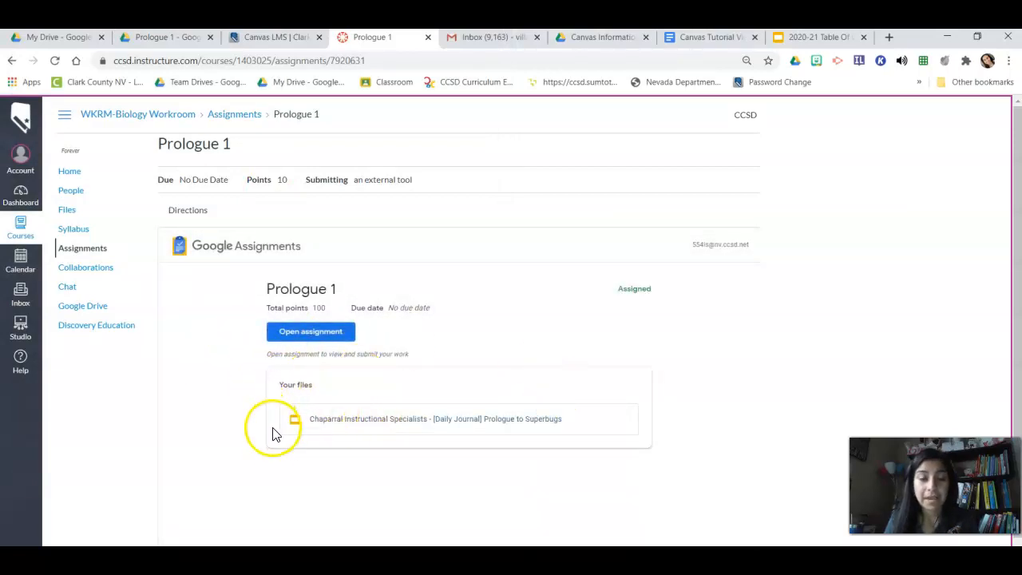
scroll(272, 432, "down", 1)
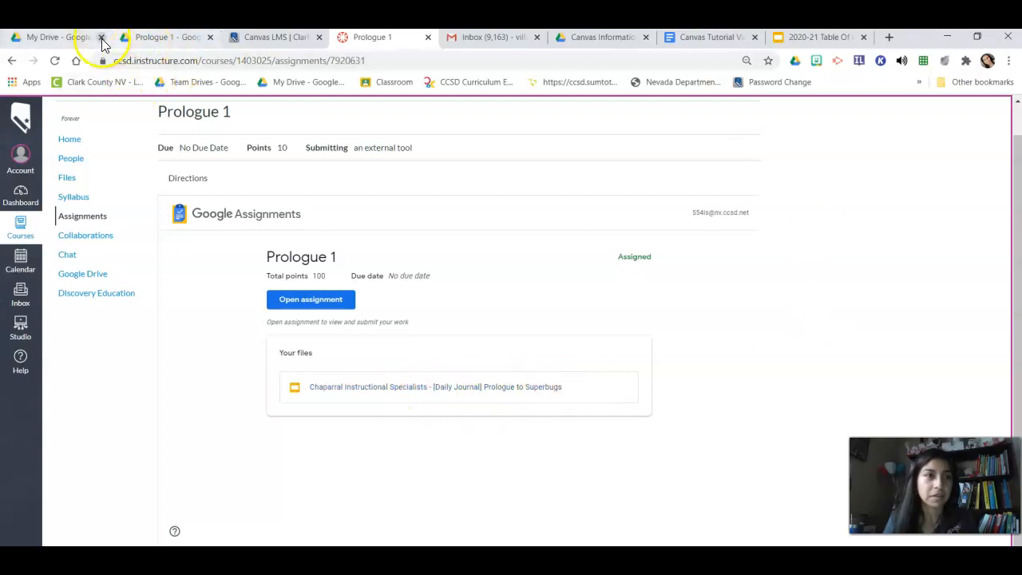
Return to the Prologue 1 folder in Google Drive and reload it to check for the student's file.
left_click(136, 40)
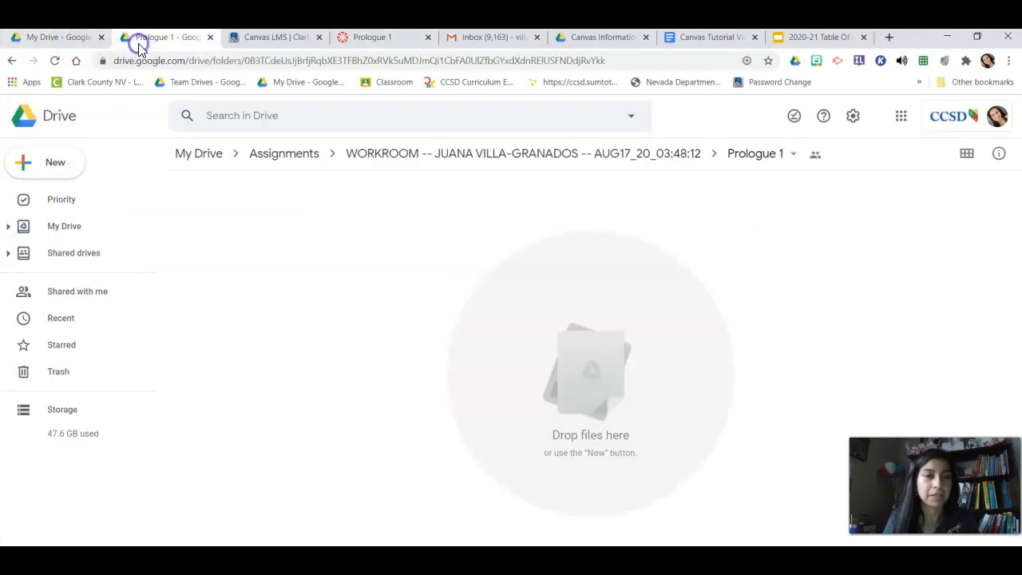
left_click(52, 62)
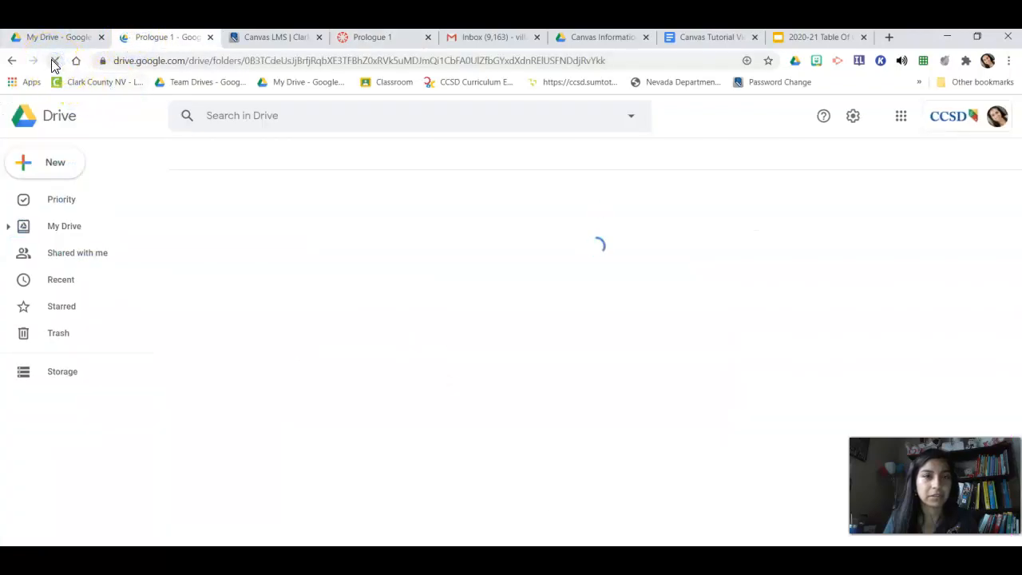